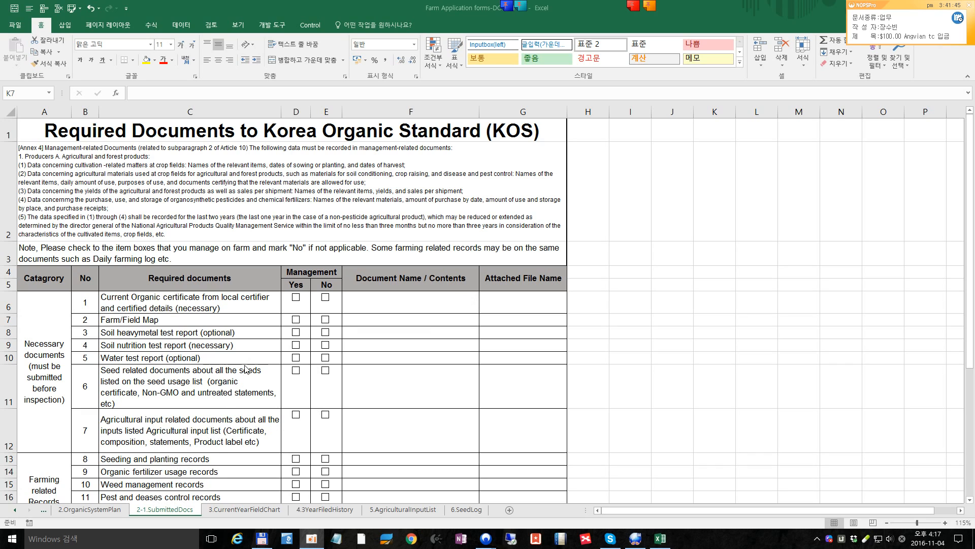
# - Examine the application type section of the OrganicSystemPlan sheet and the required documents list on the SubmittedDocs sheet
pyautogui.click(99, 510)
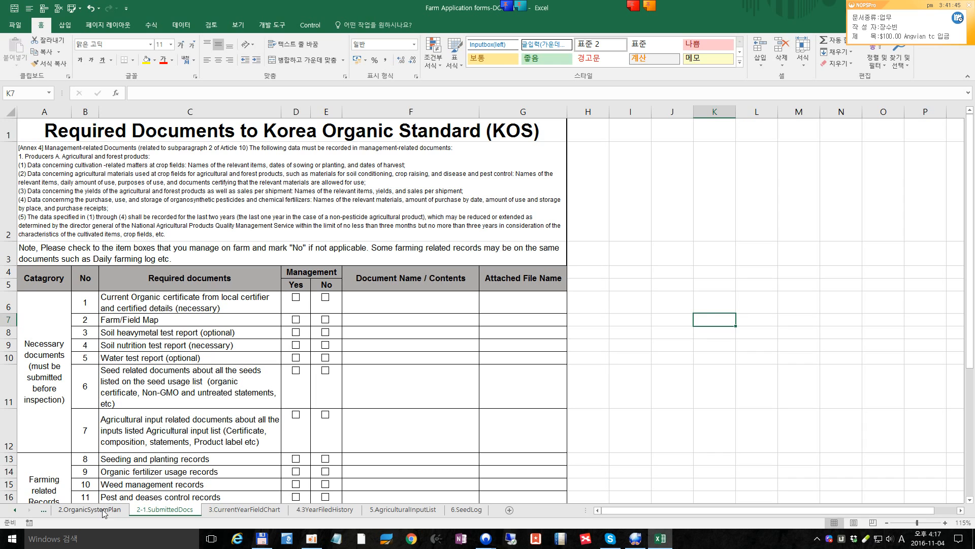
pyautogui.click(89, 510)
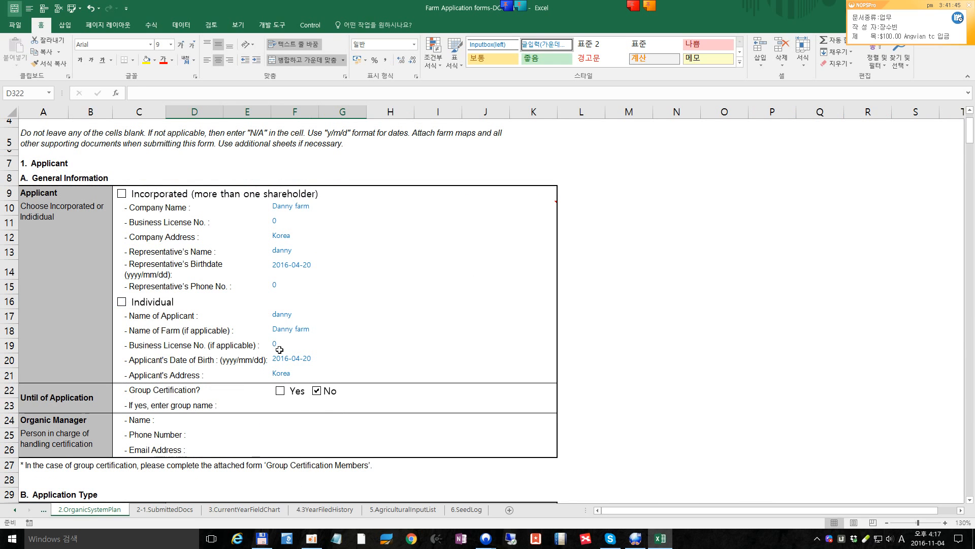
pyautogui.scroll(-4, 326, 365)
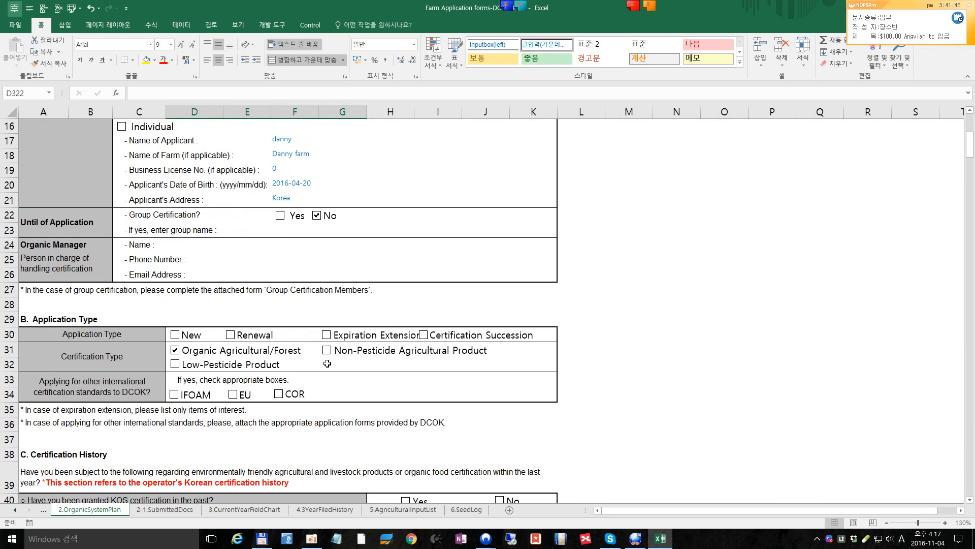
pyautogui.click(177, 511)
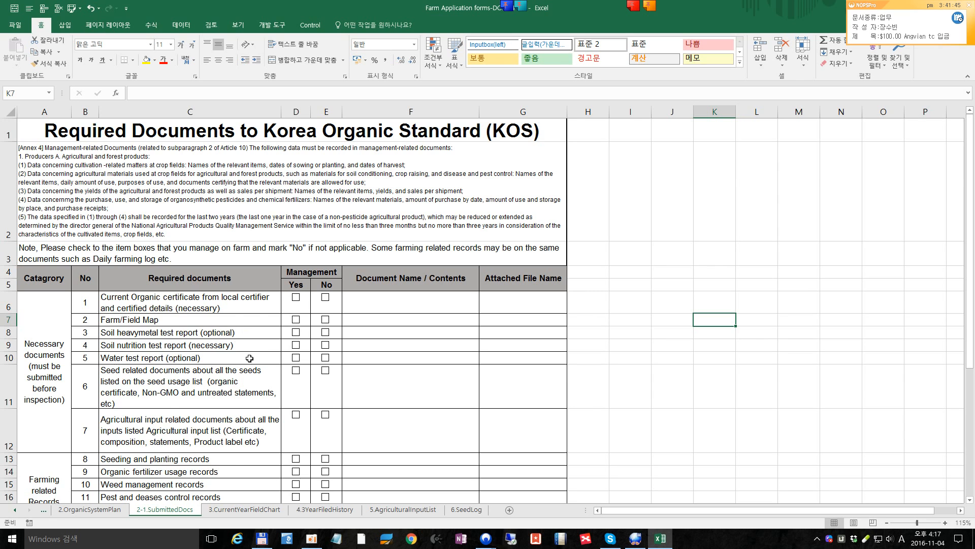
pyautogui.scroll(-1, 249, 359)
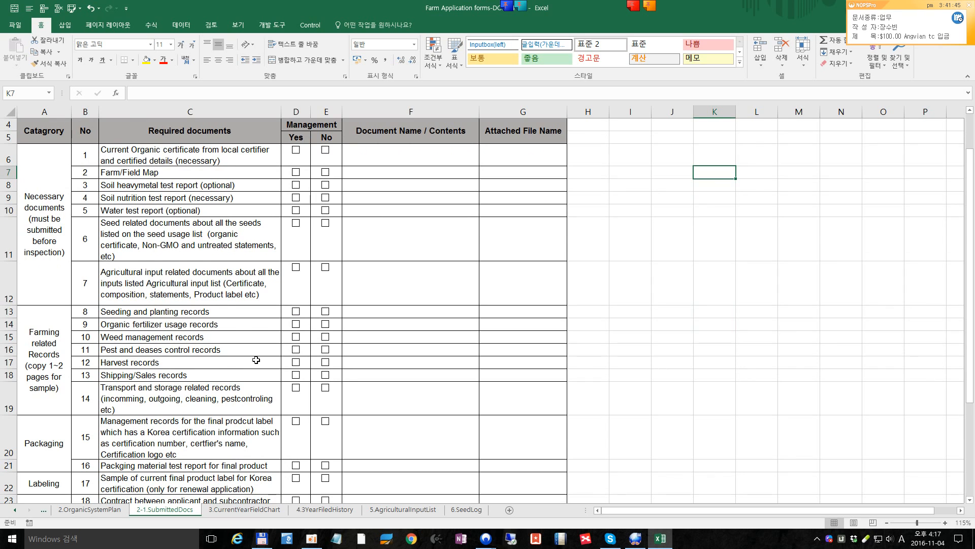
pyautogui.scroll(1, 256, 360)
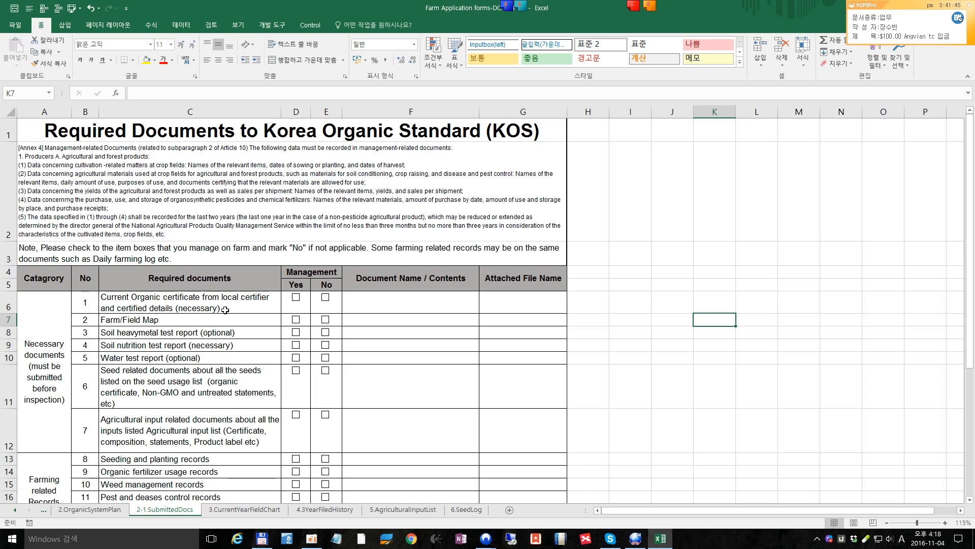
# - Mark the current organic certificate as Yes, with document name "organic certificate /" and attached file name "certificate. Pdf"
pyautogui.click(296, 301)
pyautogui.click(371, 307)
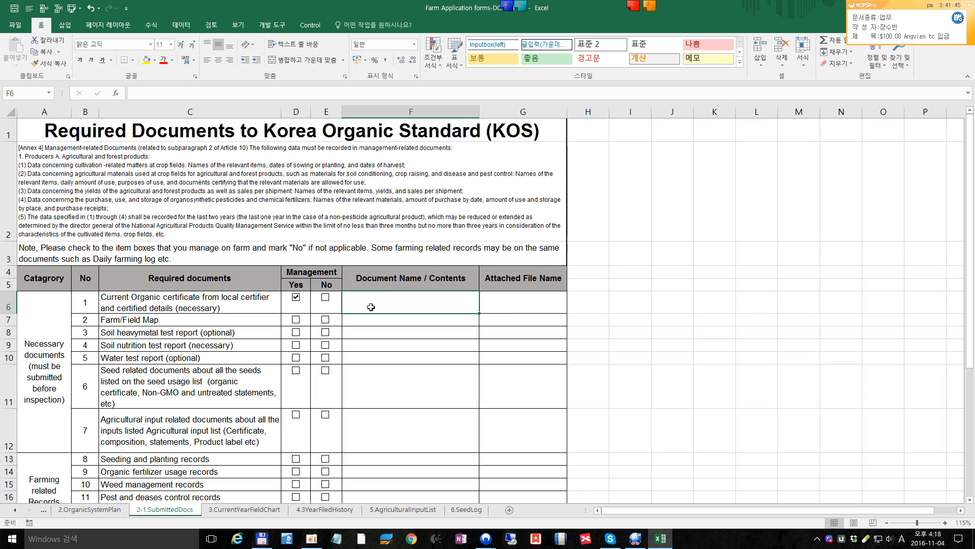
pyautogui.doubleClick(379, 297)
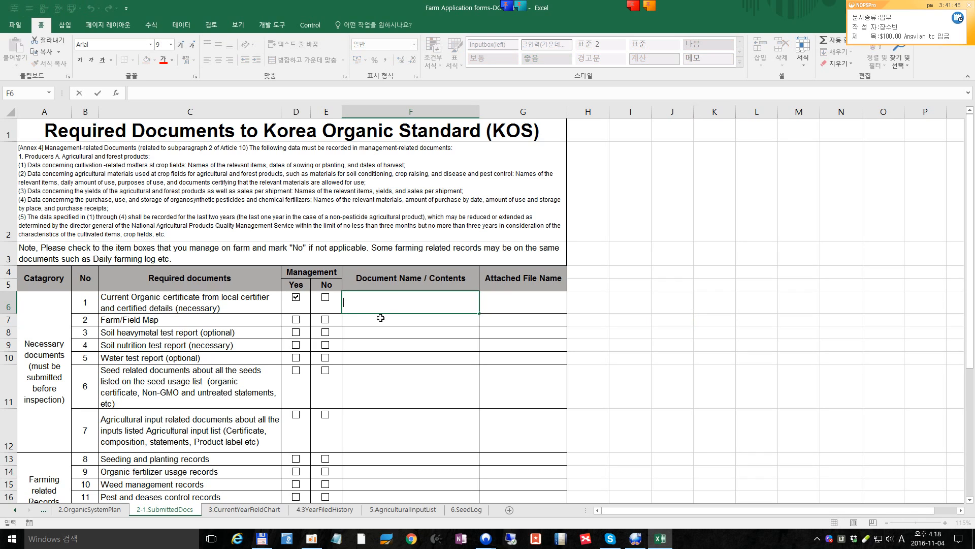
pyautogui.write('organic certificat')
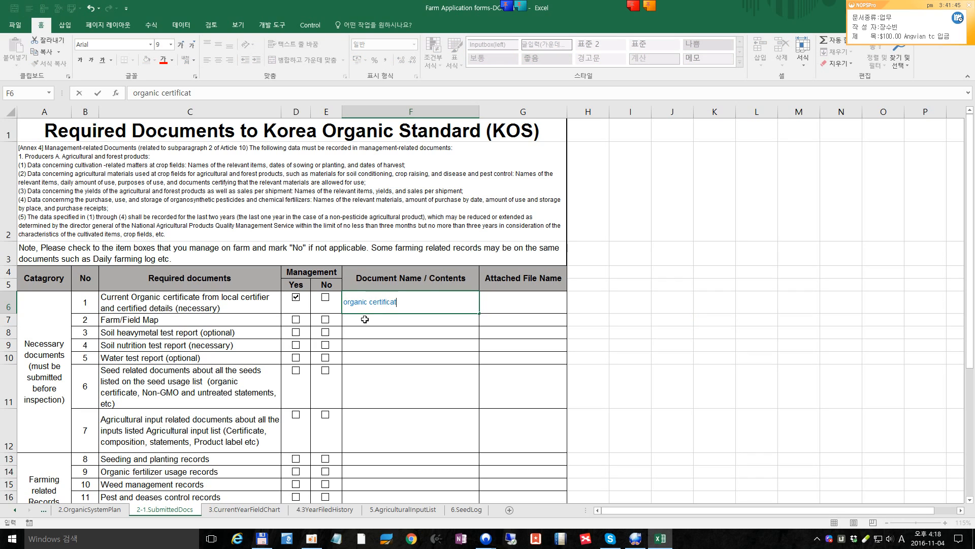
pyautogui.write('e /')
pyautogui.click(506, 303)
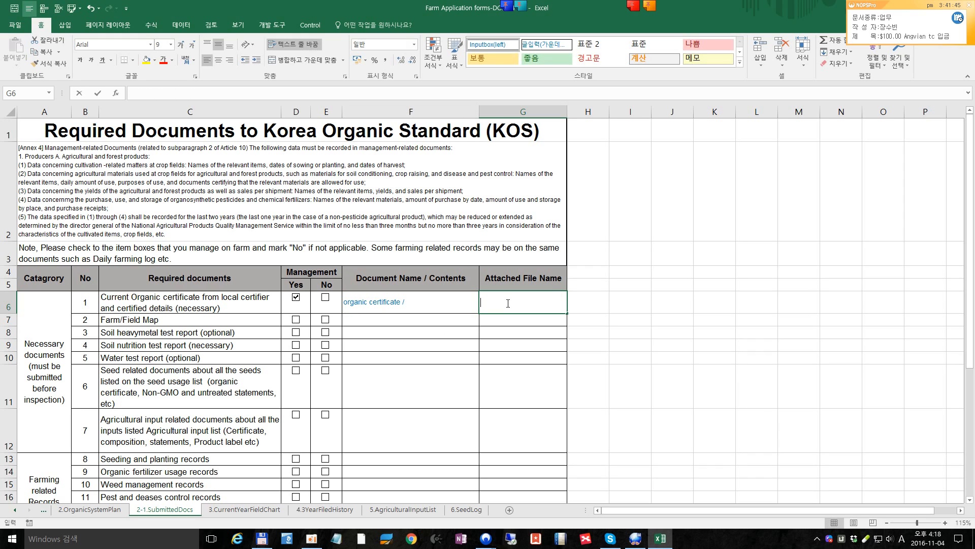
pyautogui.write('certificate')
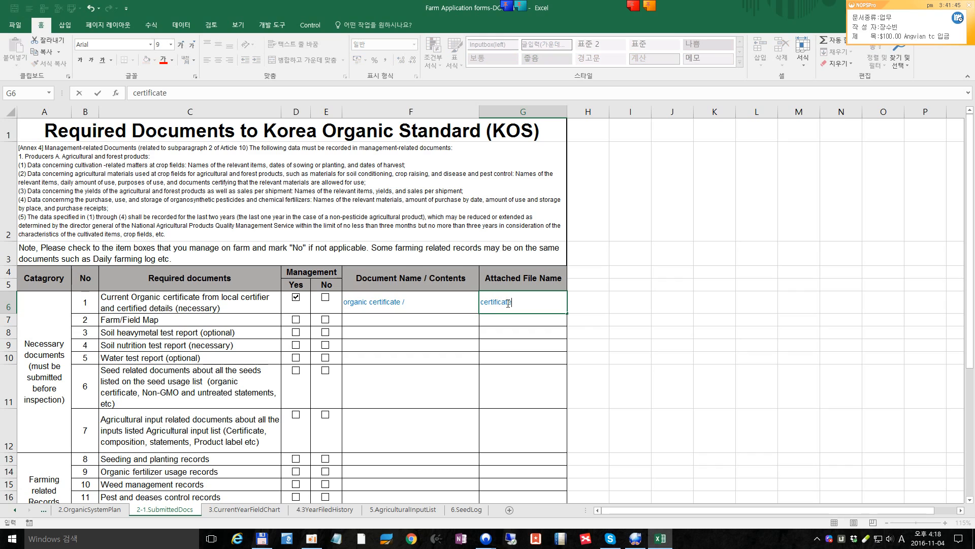
pyautogui.write('. pdf')
pyautogui.click(184, 307)
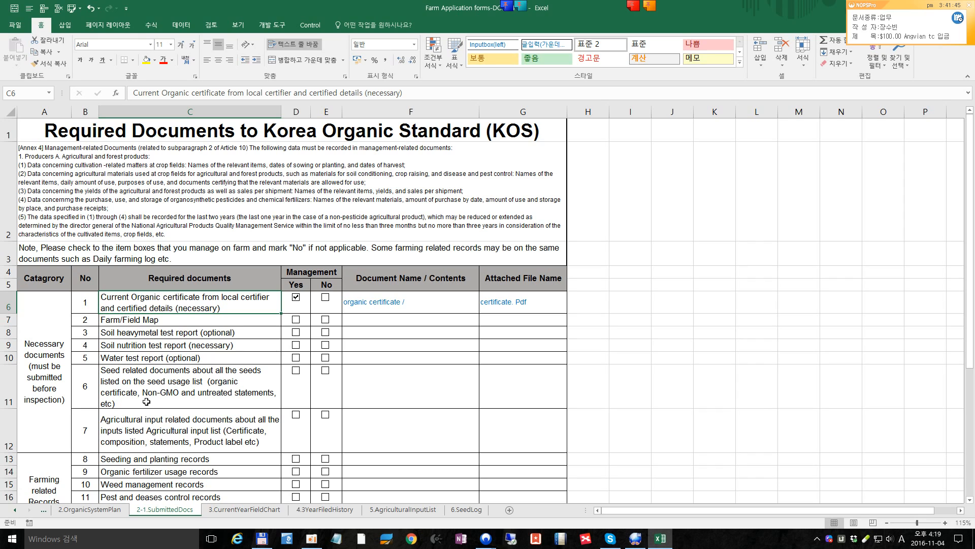
# - Mark Farm/Field Map and Soil heavymetal test report as Yes, and the optional Water test report as No
pyautogui.click(163, 323)
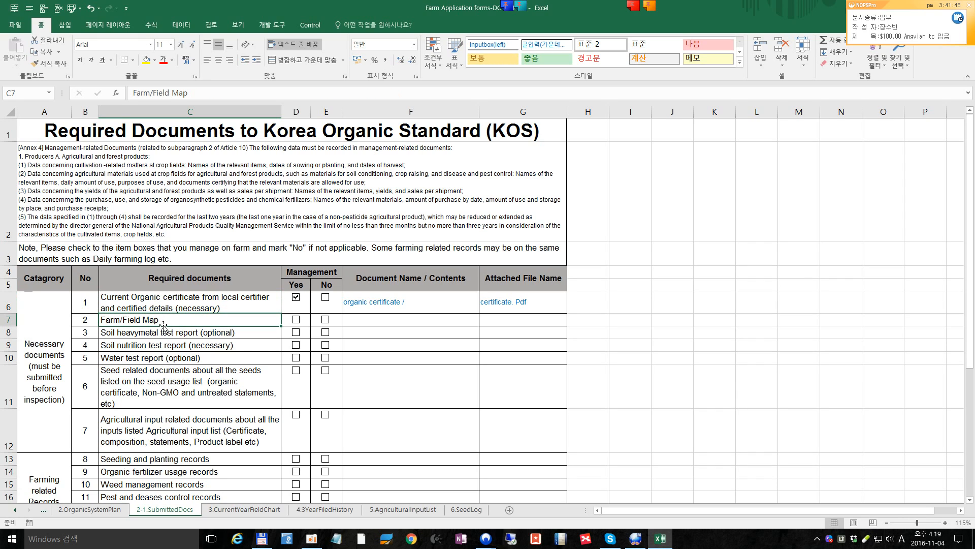
pyautogui.click(296, 320)
pyautogui.click(299, 338)
# - Try the note "No irrigation" as the document name of the Water test report and clear it
pyautogui.doubleClick(382, 362)
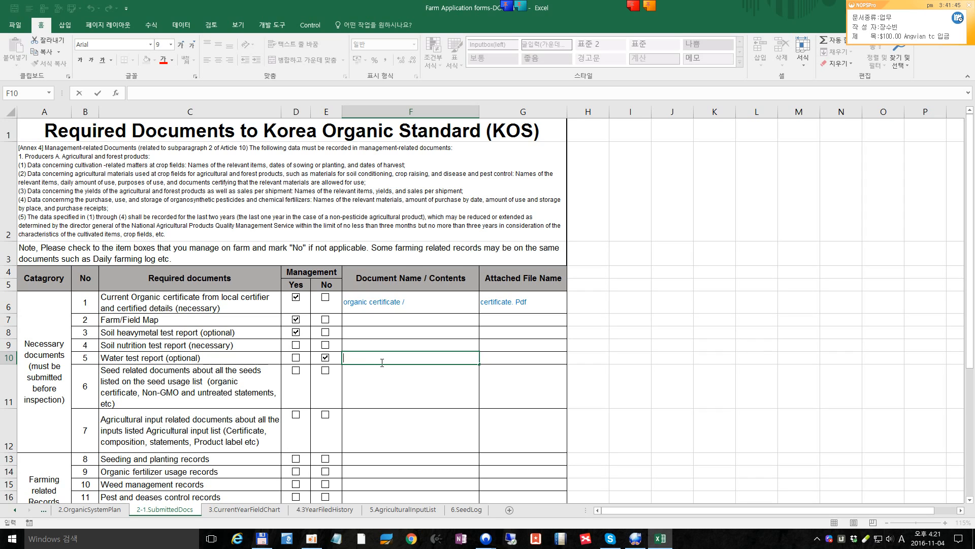
pyautogui.click(408, 398)
pyautogui.doubleClick(360, 359)
pyautogui.write('No irrigation')
pyautogui.press('BackSpace')
pyautogui.press('BackSpace')
# - On the SeedLog sheet, try marking seed 1 as non-organic Treated and clear the mark
pyautogui.click(466, 509)
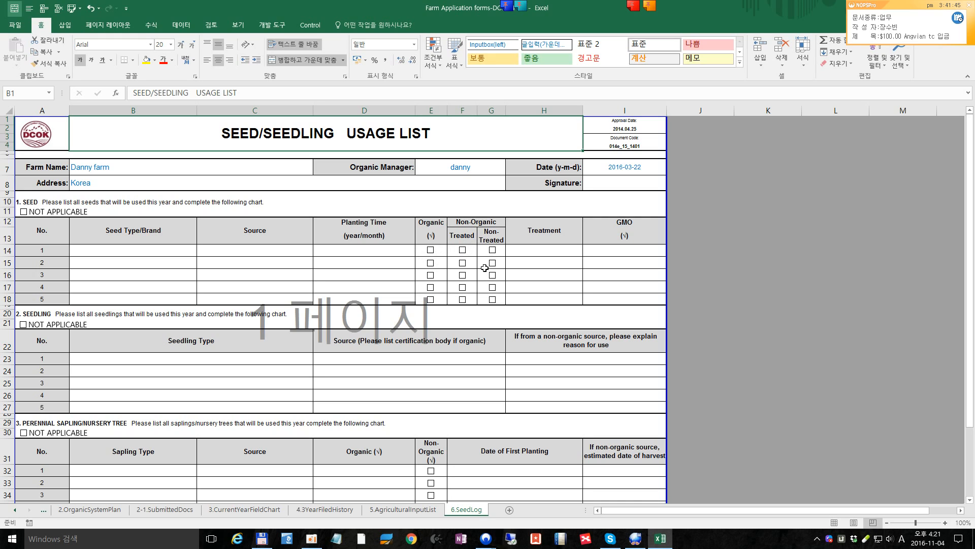
pyautogui.click(461, 251)
pyautogui.click(543, 252)
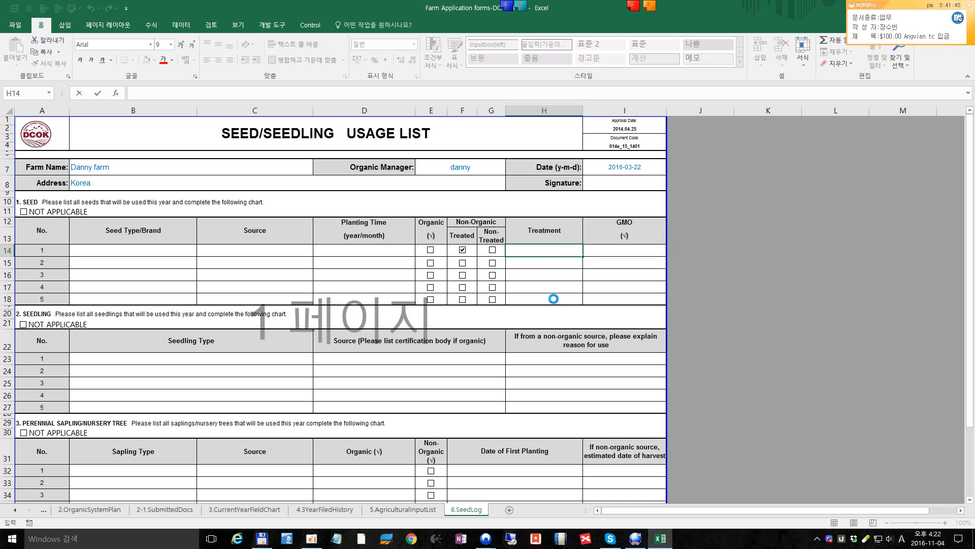
pyautogui.click(554, 299)
pyautogui.click(463, 250)
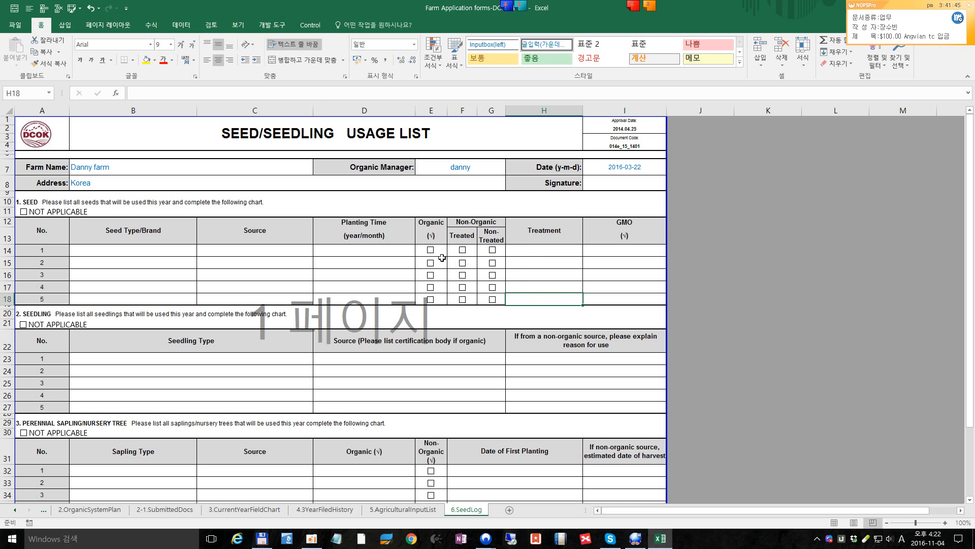
# - Try marking seed 1 as Organic and as Non-Treated, clear both marks, and select its GMO field
pyautogui.click(430, 250)
pyautogui.click(492, 250)
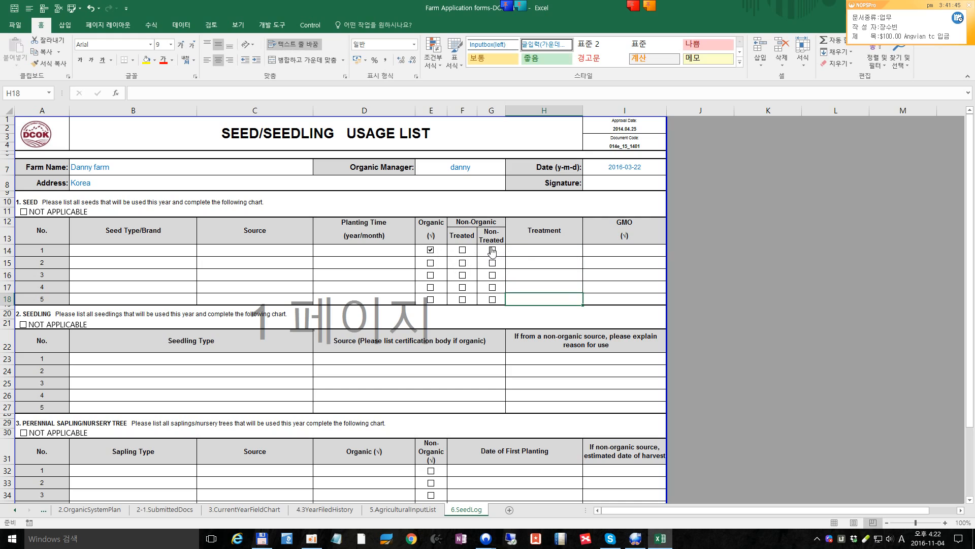
pyautogui.click(431, 252)
pyautogui.click(495, 251)
pyautogui.click(629, 250)
pyautogui.click(627, 260)
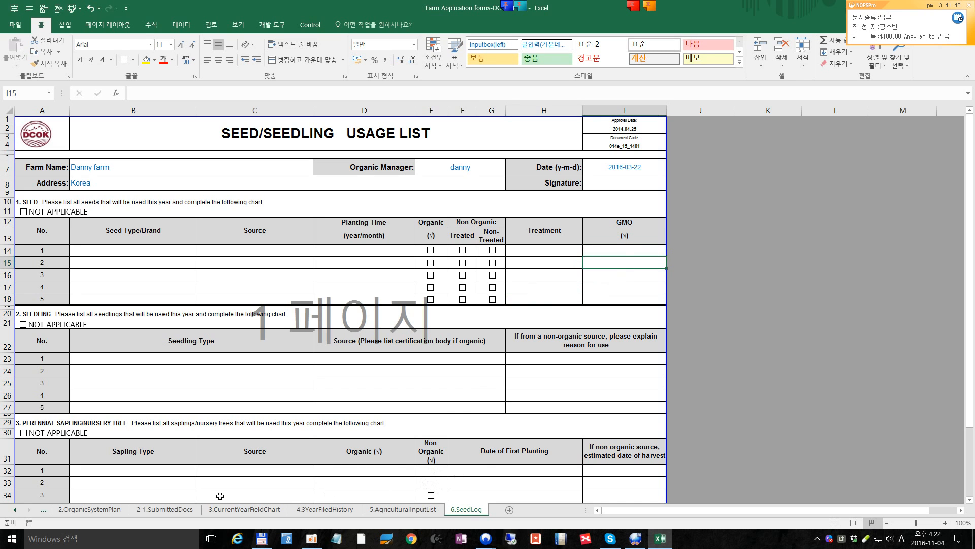
# - Back on the SubmittedDocs sheet, mark the seed related documents (item 6) as Yes
pyautogui.click(173, 509)
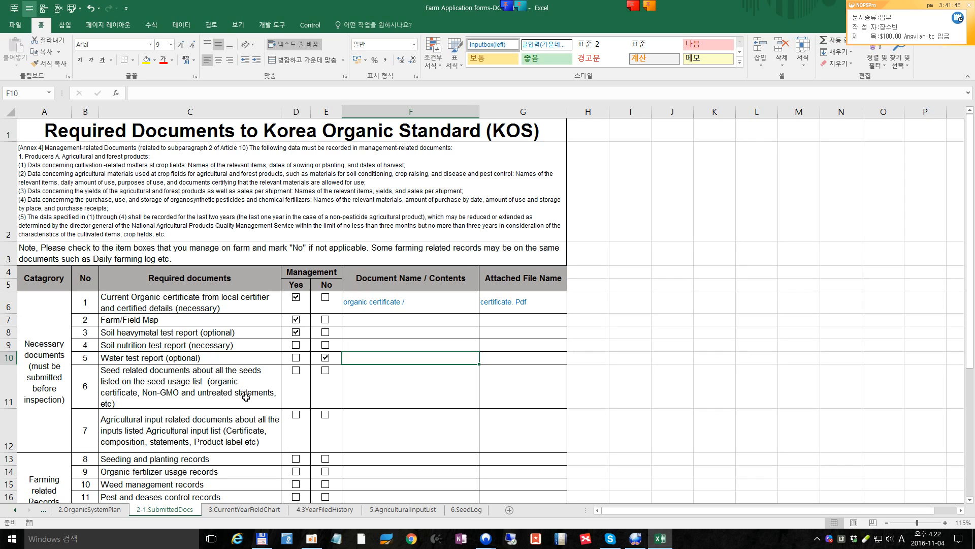
pyautogui.click(296, 371)
pyautogui.scroll(-1, 287, 404)
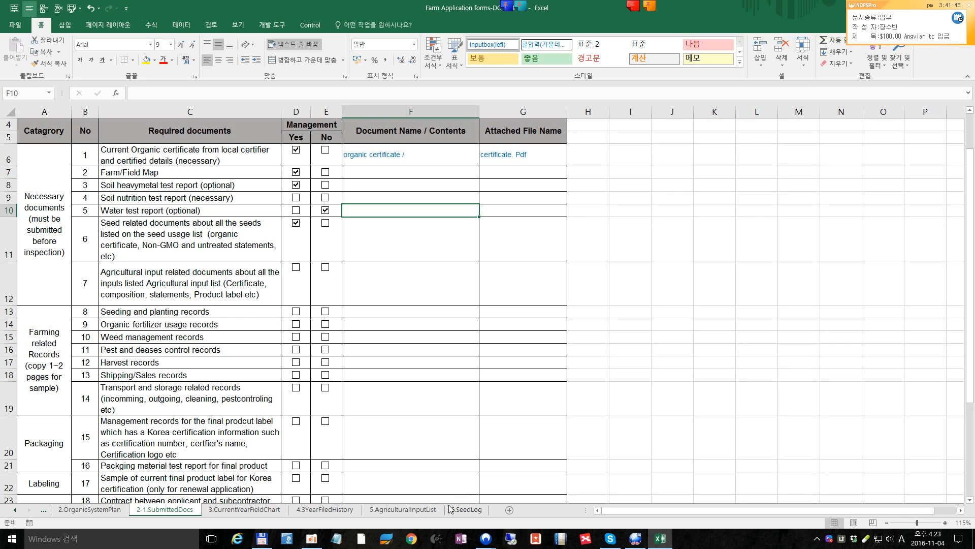
# - Examine the AgriculturalInputList sheet, and review the requirement notes and document categories on the SubmittedDocs sheet
pyautogui.click(415, 512)
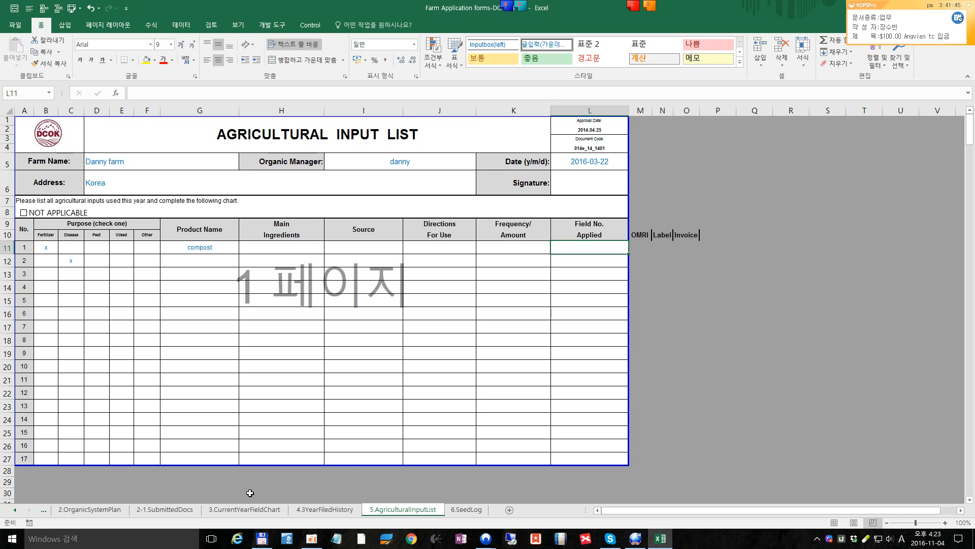
pyautogui.click(188, 510)
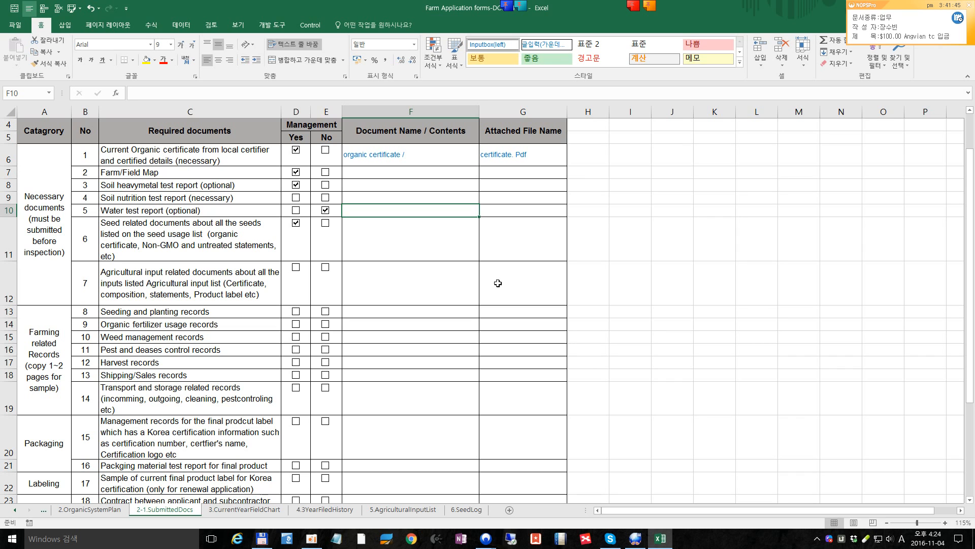
pyautogui.scroll(-2, 233, 332)
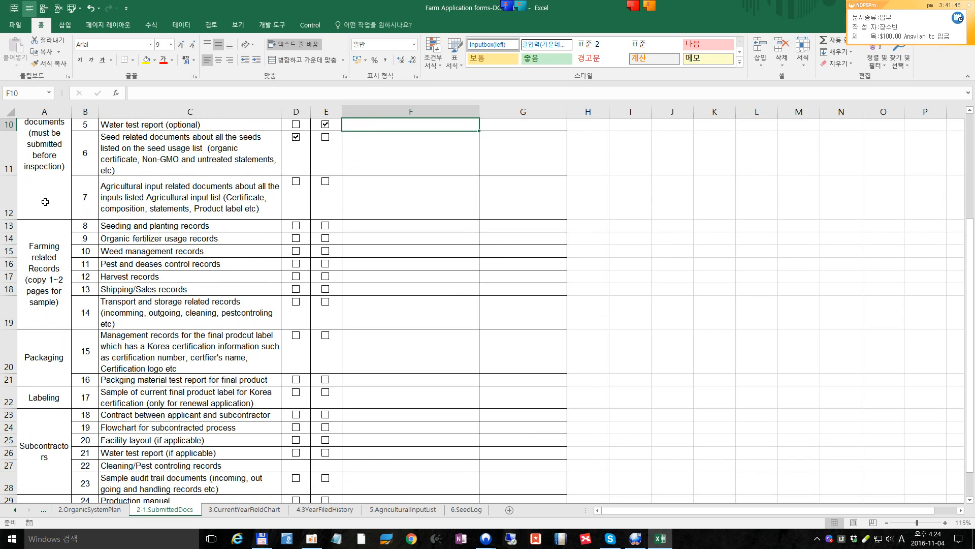
pyautogui.scroll(2, 45, 202)
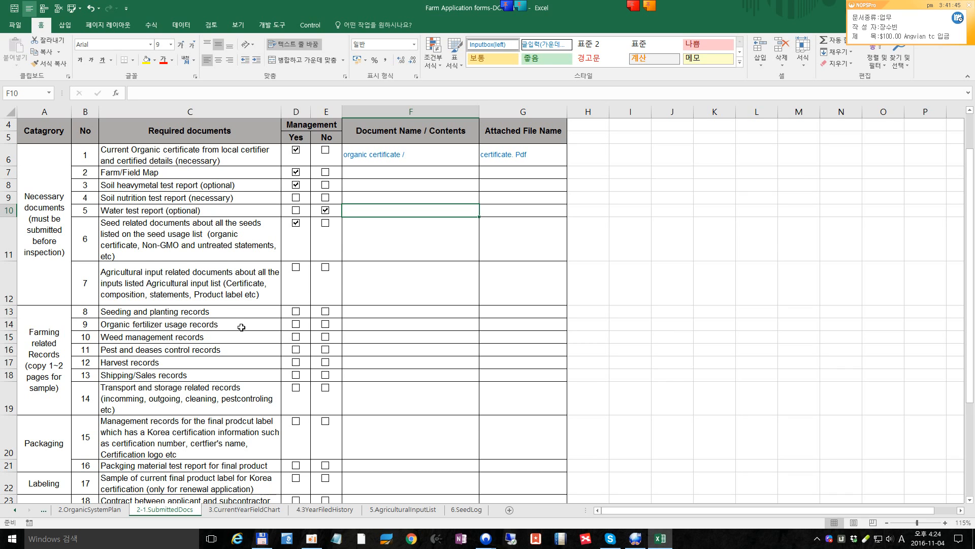
pyautogui.scroll(1, 241, 327)
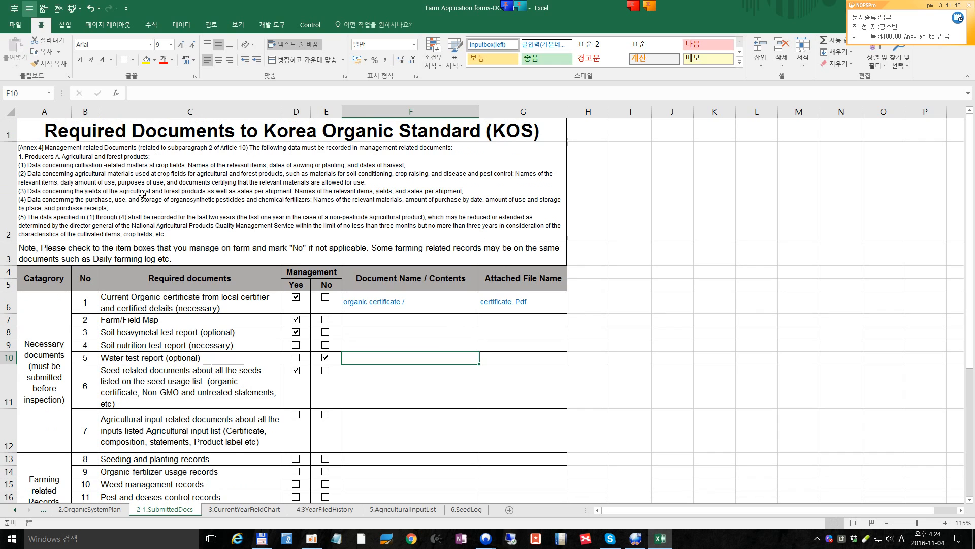
pyautogui.scroll(-1, 219, 301)
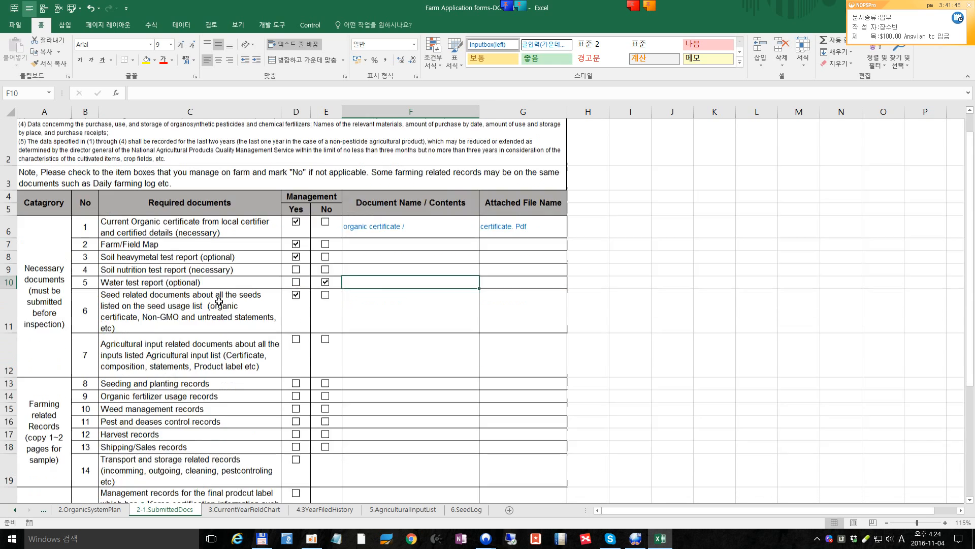
# - Mark the Seeding and planting records and the Organic fertilizer usage records as No
pyautogui.scroll(-3, 219, 301)
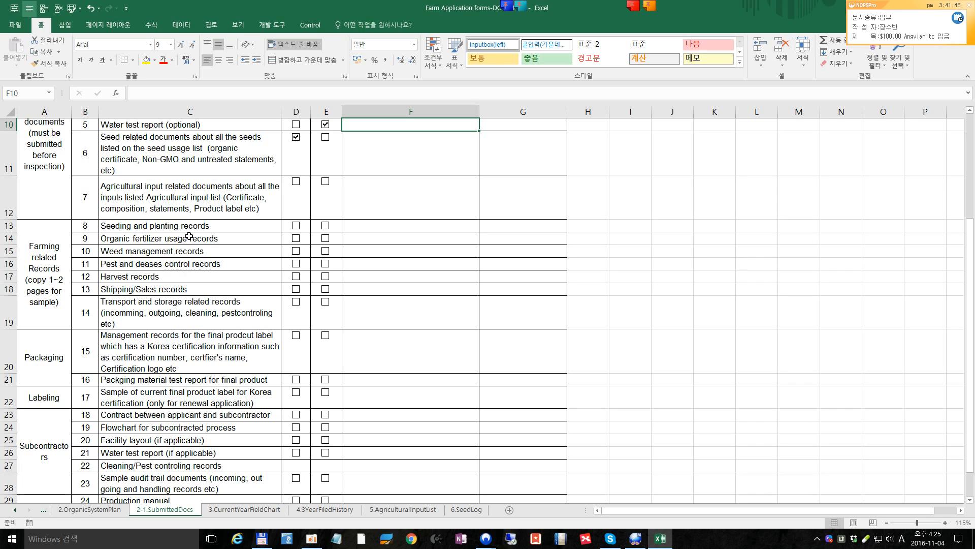
pyautogui.click(326, 228)
pyautogui.doubleClick(362, 226)
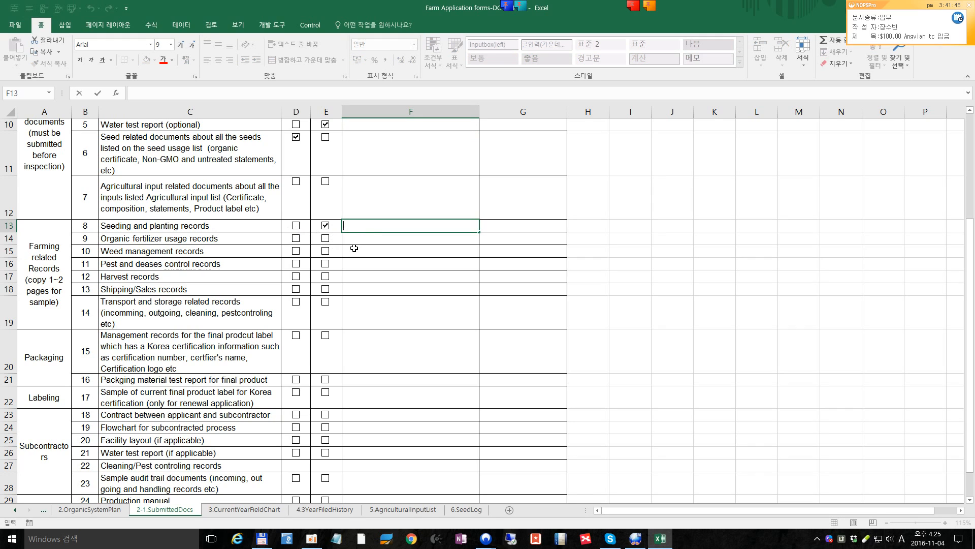
pyautogui.click(270, 278)
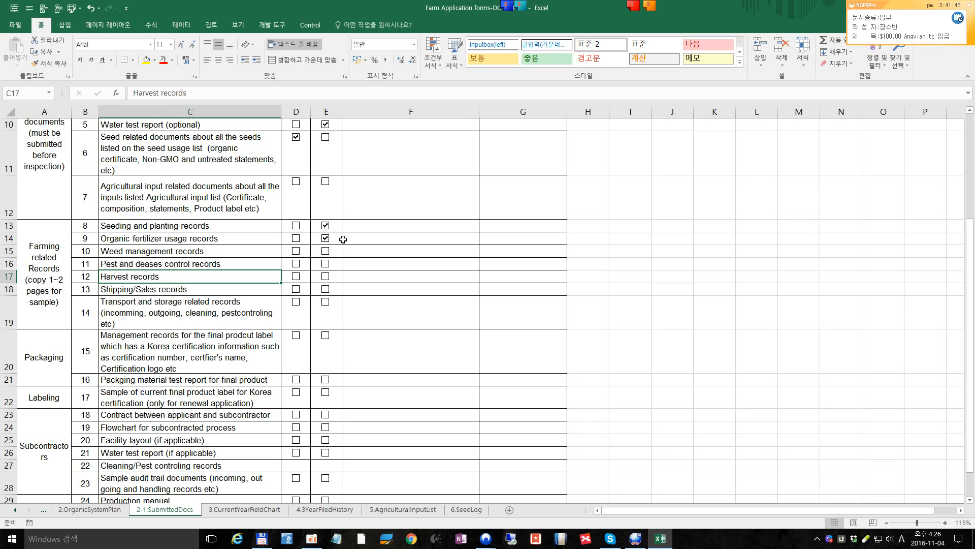
# - Examine the farming related record items, from organic fertilizer usage through transport and storage records
pyautogui.scroll(3, 342, 239)
pyautogui.scroll(-1, 343, 281)
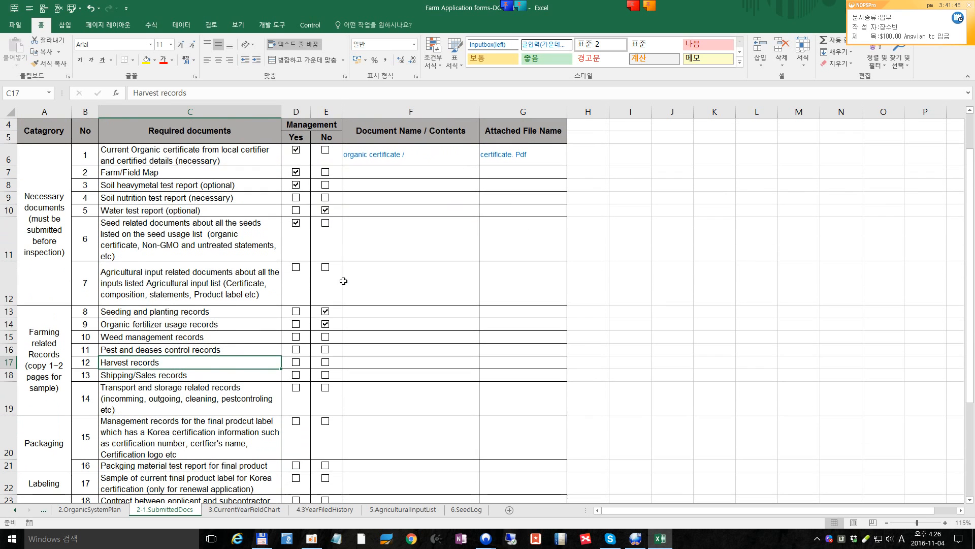
pyautogui.click(365, 325)
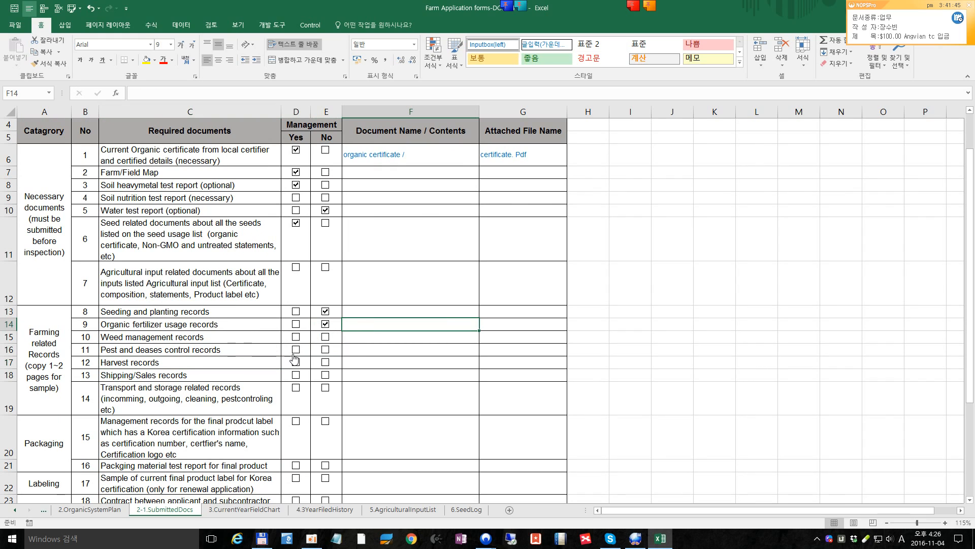
pyautogui.click(355, 351)
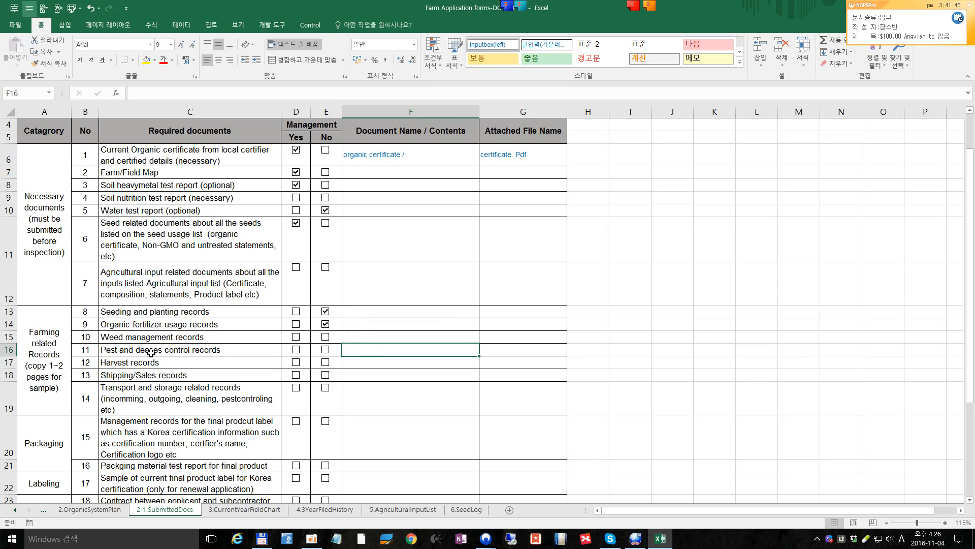
pyautogui.scroll(-1, 151, 354)
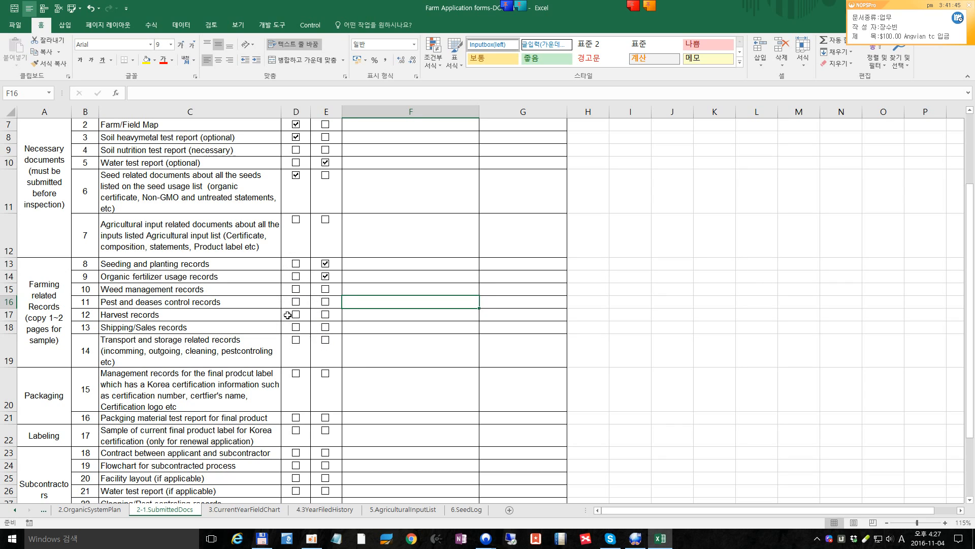
pyautogui.moveTo(328, 327); pyautogui.dragTo(264, 336)
pyautogui.click(388, 359)
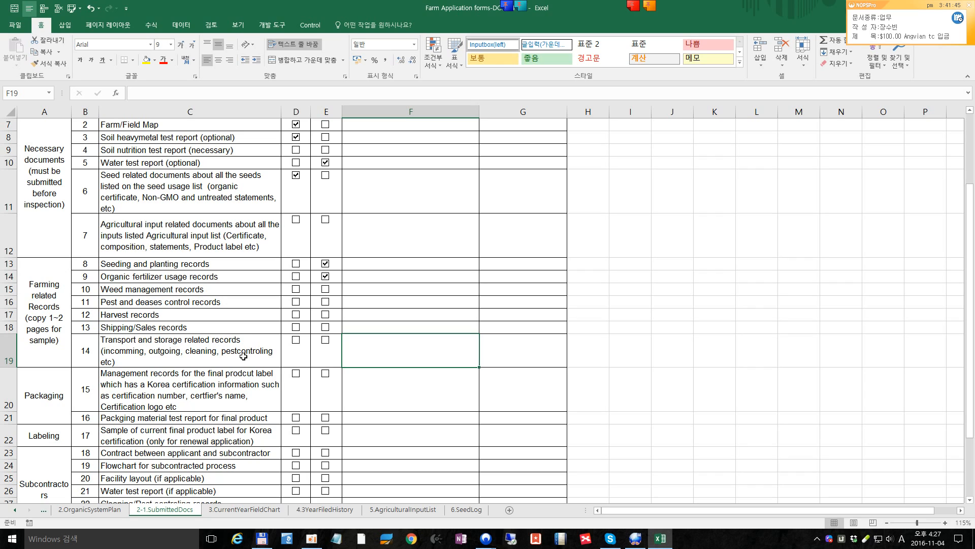
# - Clear the No marks for the Organic fertilizer usage records and the Seeding and planting records
pyautogui.click(325, 276)
pyautogui.click(326, 264)
# - Mark the sample of the current final product label for Korea certification (item 17) as No
pyautogui.scroll(-1, 346, 292)
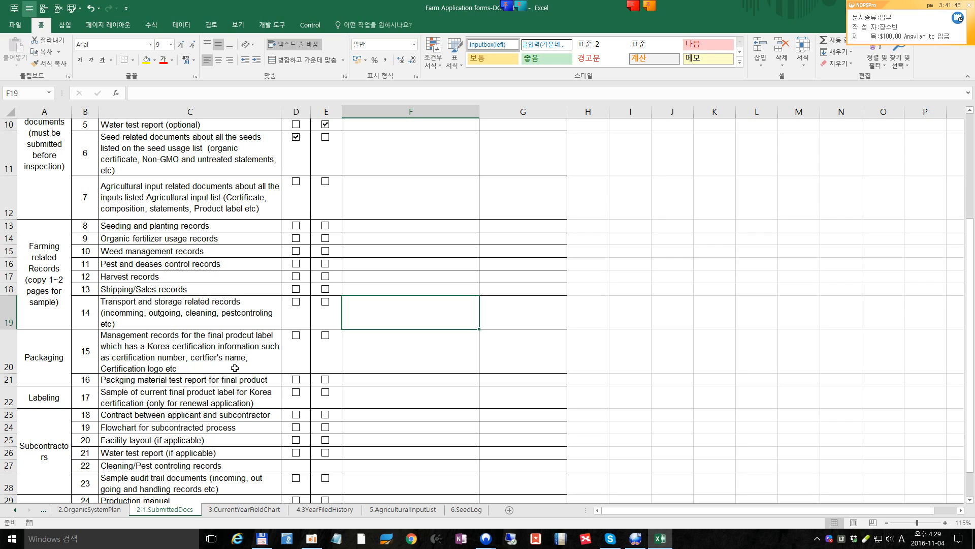
pyautogui.scroll(-1, 235, 368)
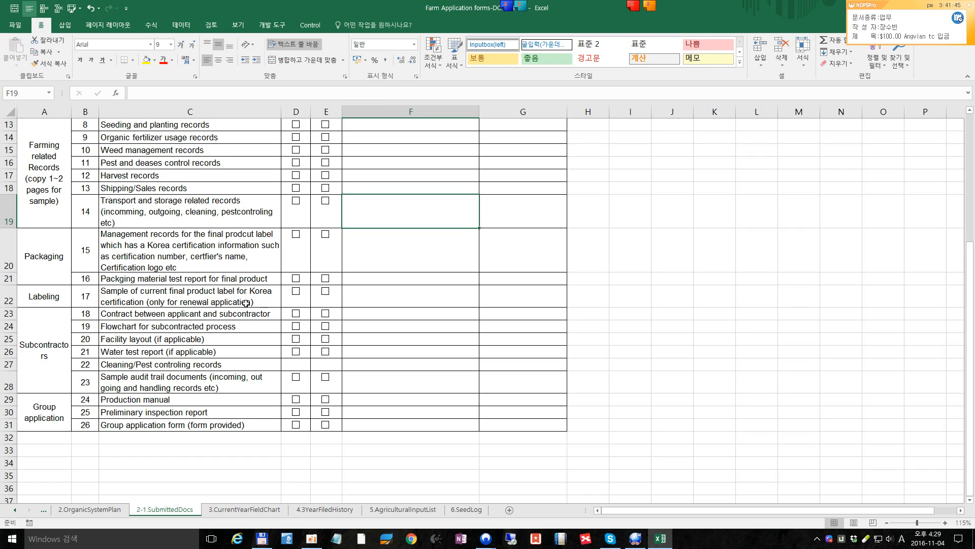
pyautogui.click(325, 295)
pyautogui.click(326, 292)
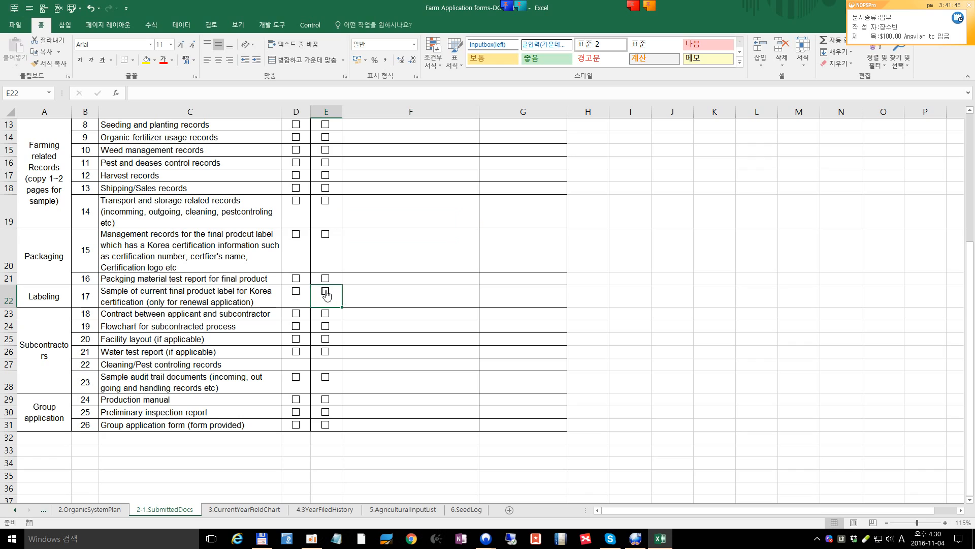
pyautogui.click(366, 296)
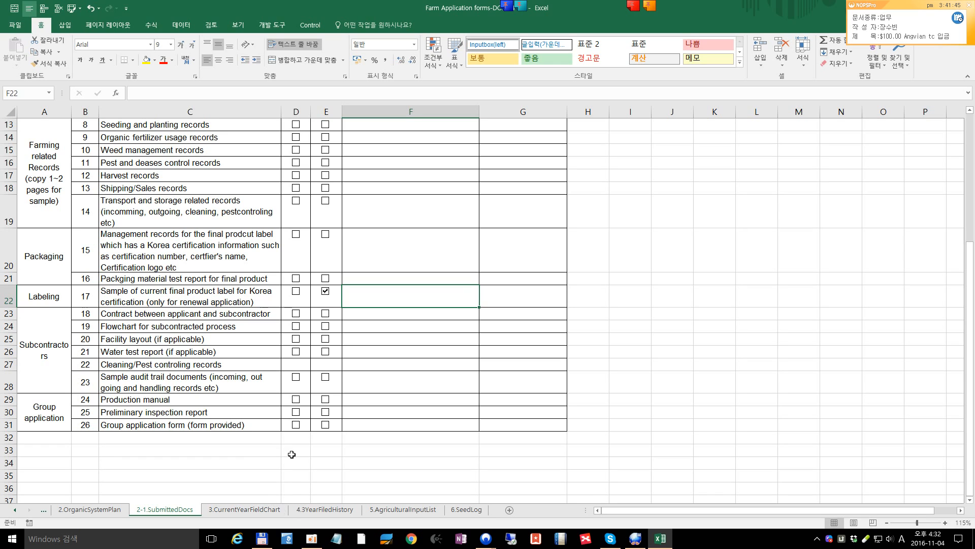
# - Look through the CurrentYearFieldChart, 3YearFiledHistory and AgriculturalInputList sheets, and review the checklist on the SubmittedDocs sheet again
pyautogui.click(248, 510)
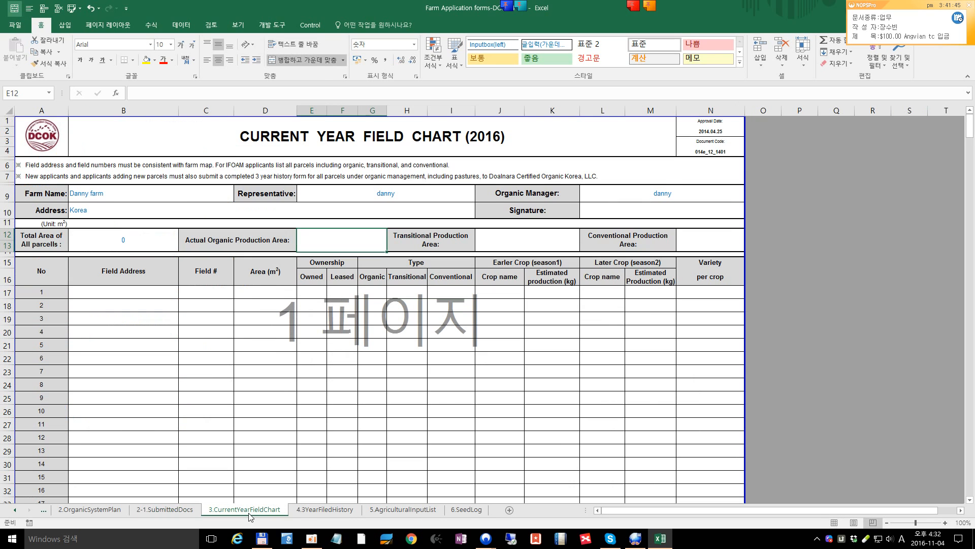
pyautogui.click(339, 510)
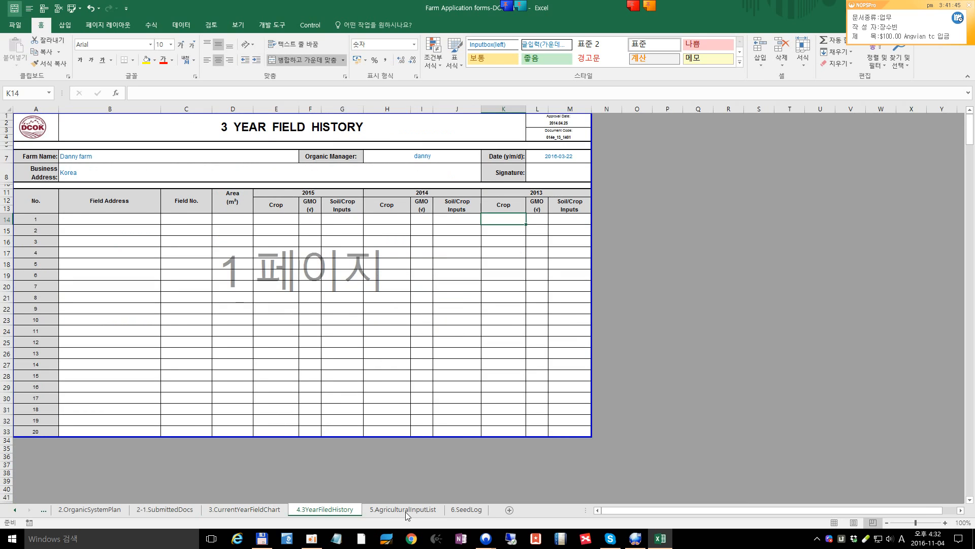
pyautogui.click(407, 510)
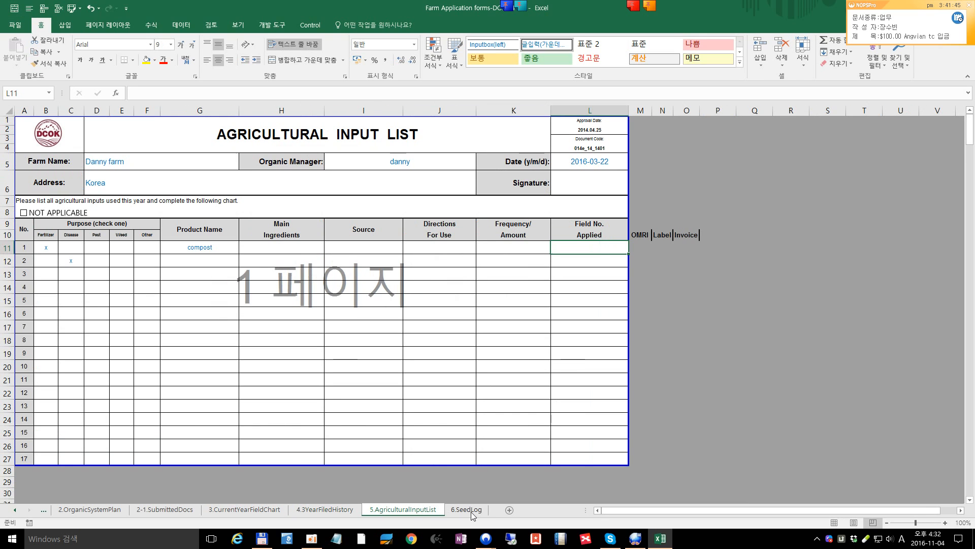
pyautogui.click(326, 509)
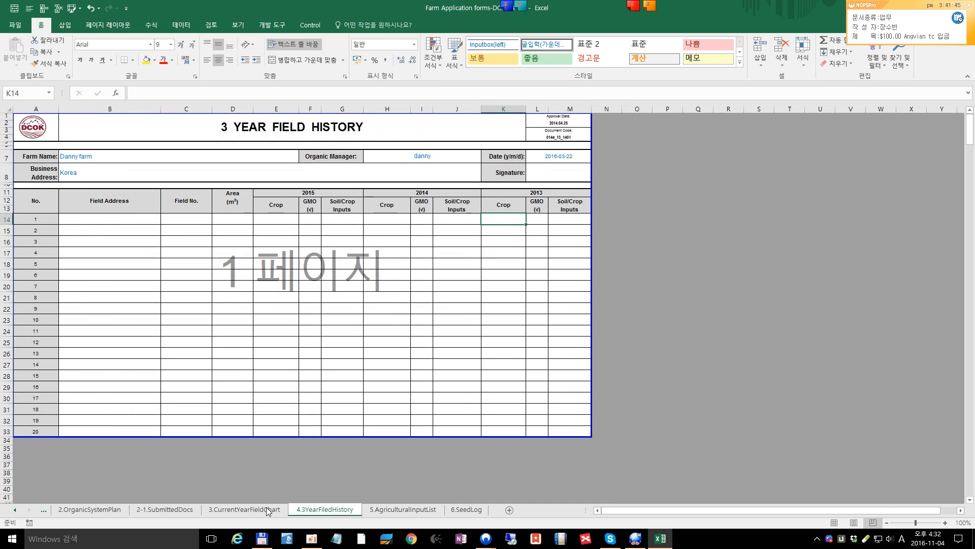
pyautogui.click(211, 512)
pyautogui.click(170, 509)
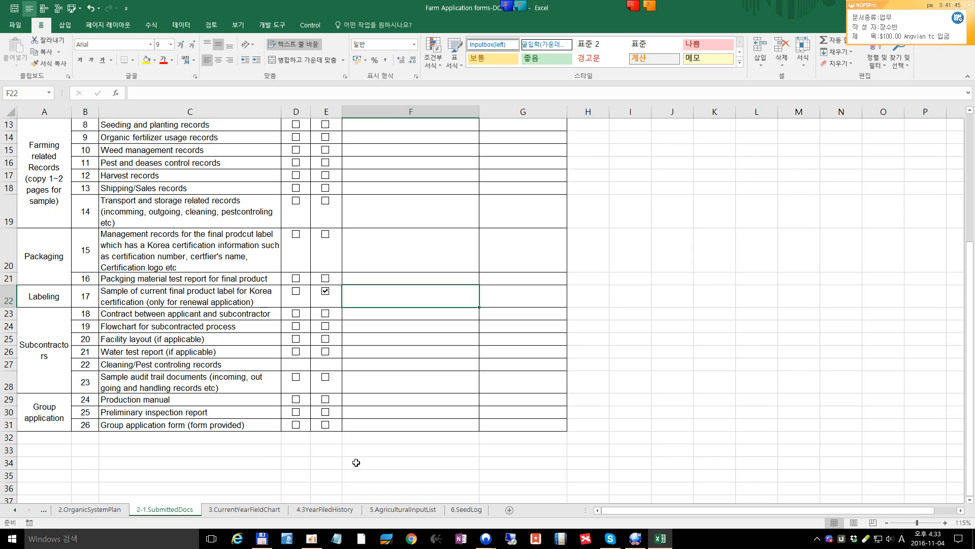
pyautogui.scroll(4, 357, 462)
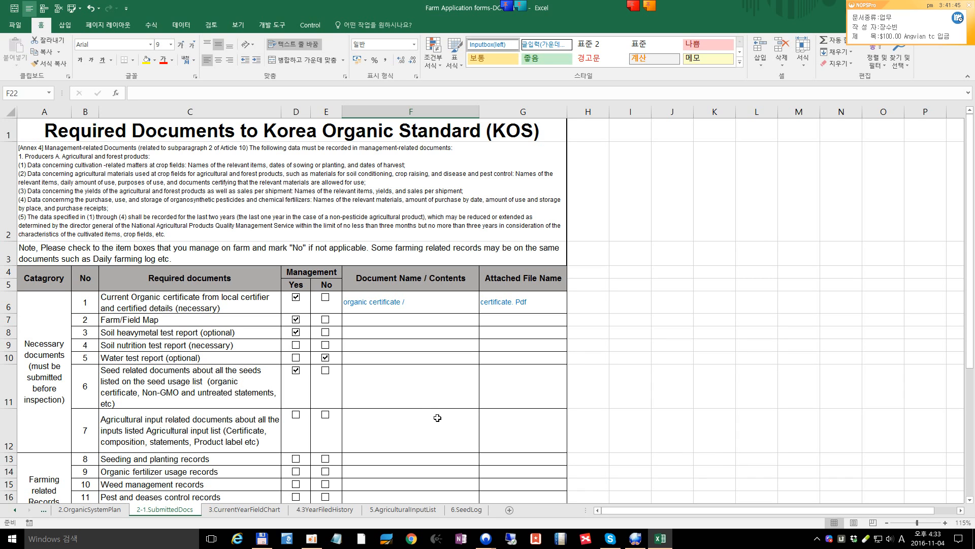
pyautogui.scroll(-3, 437, 418)
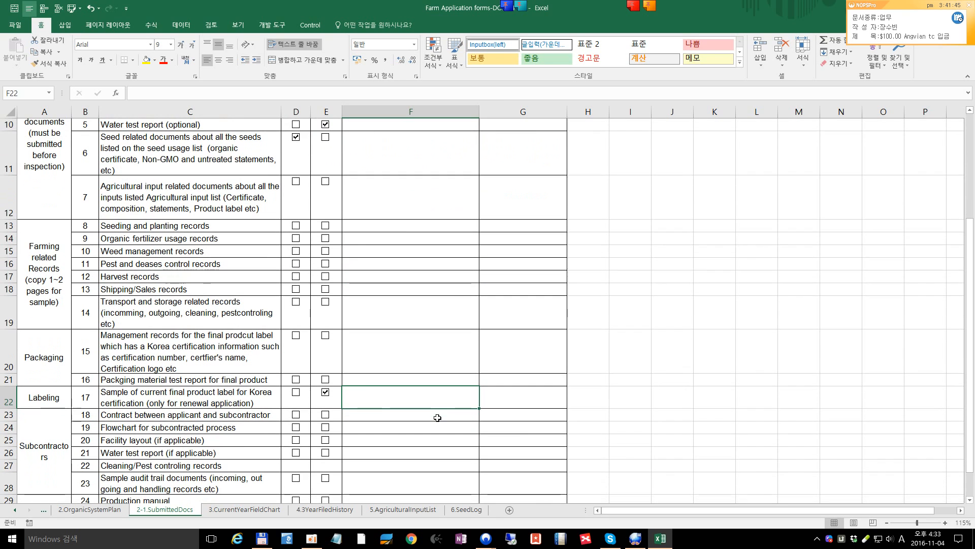